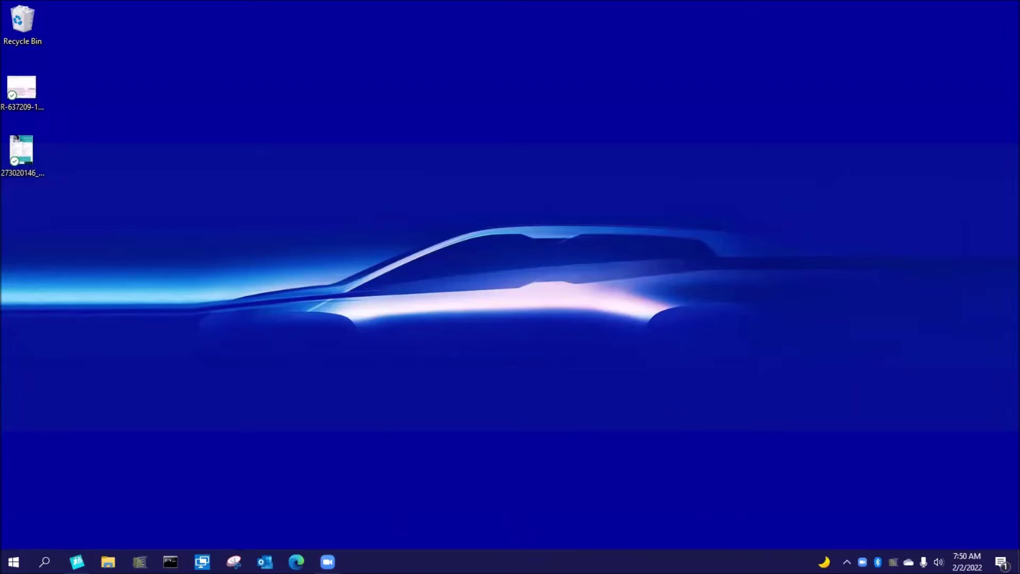
# In Taskbar settings, set Combine taskbar buttons to Never
pyautogui.rightClick(522, 562)
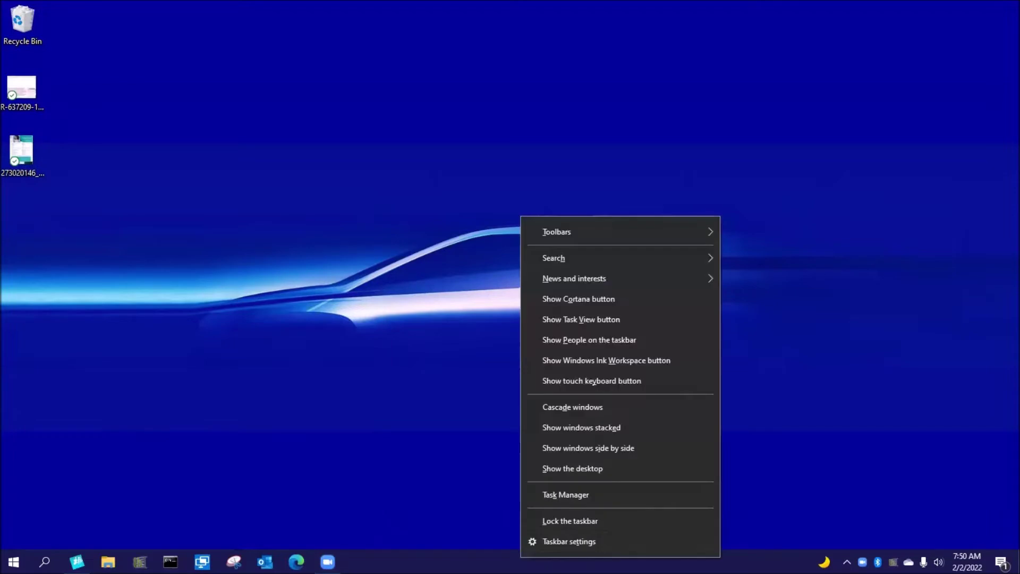
pyautogui.click(594, 540)
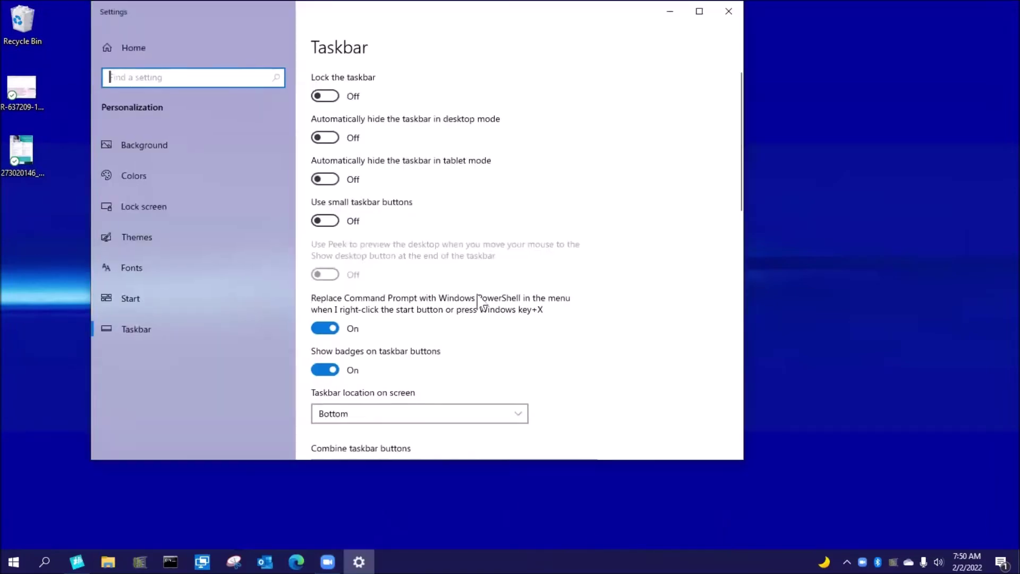
pyautogui.scroll(-3, 664, 340)
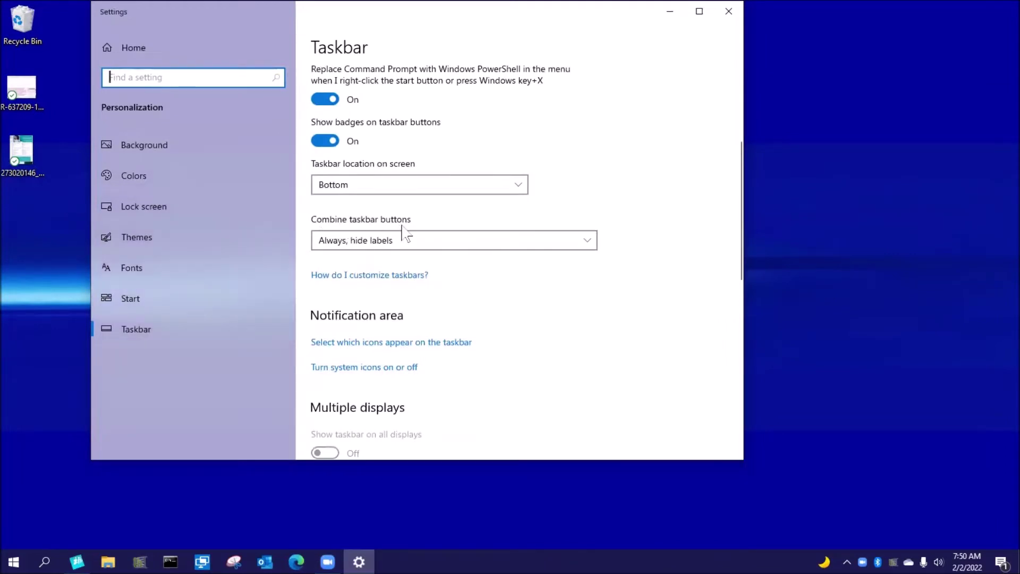
pyautogui.click(386, 244)
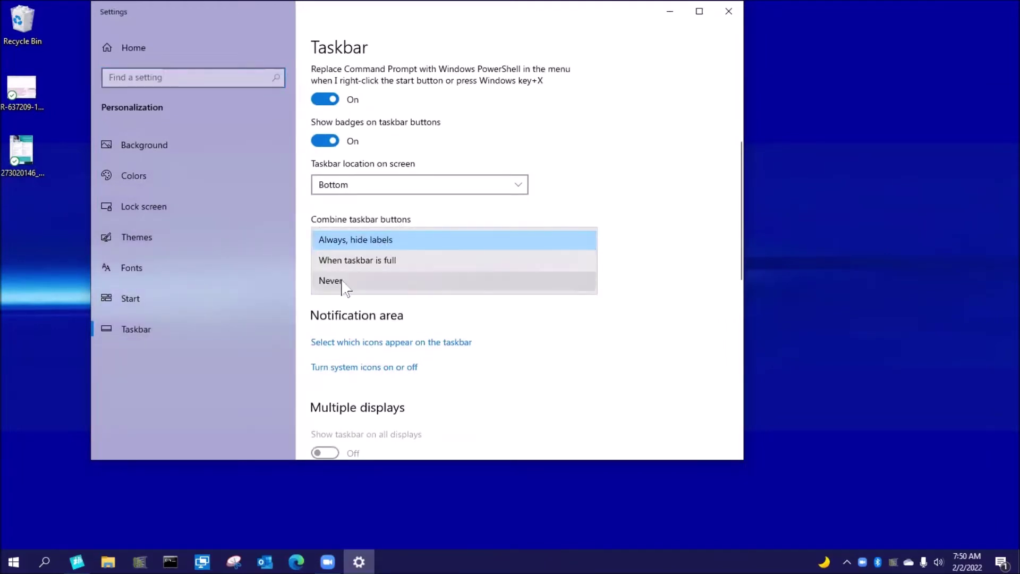
pyautogui.click(332, 281)
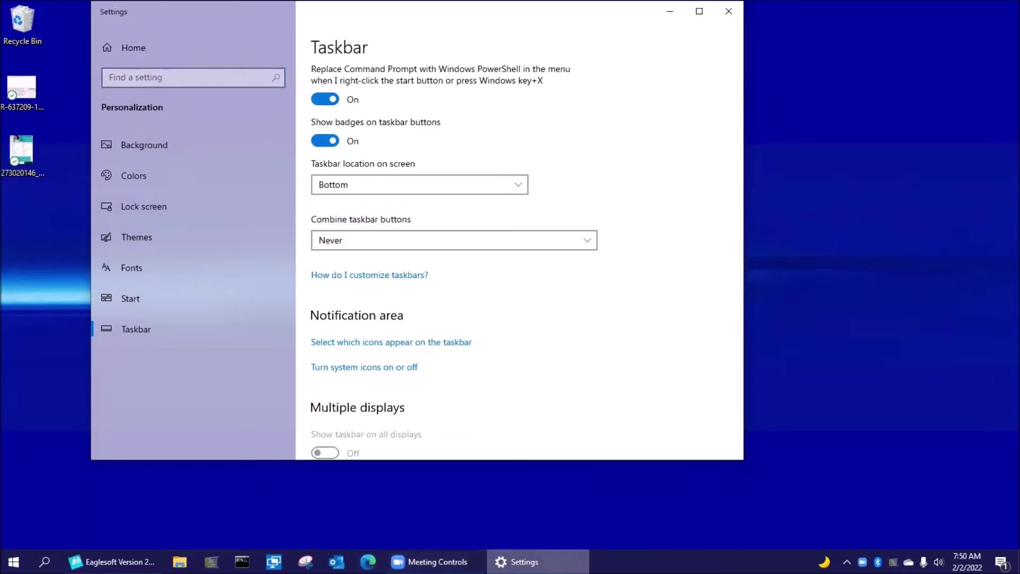
# Briefly switch back to always combine with hidden labels, reset to Never, and close Settings
pyautogui.moveTo(537, 562)
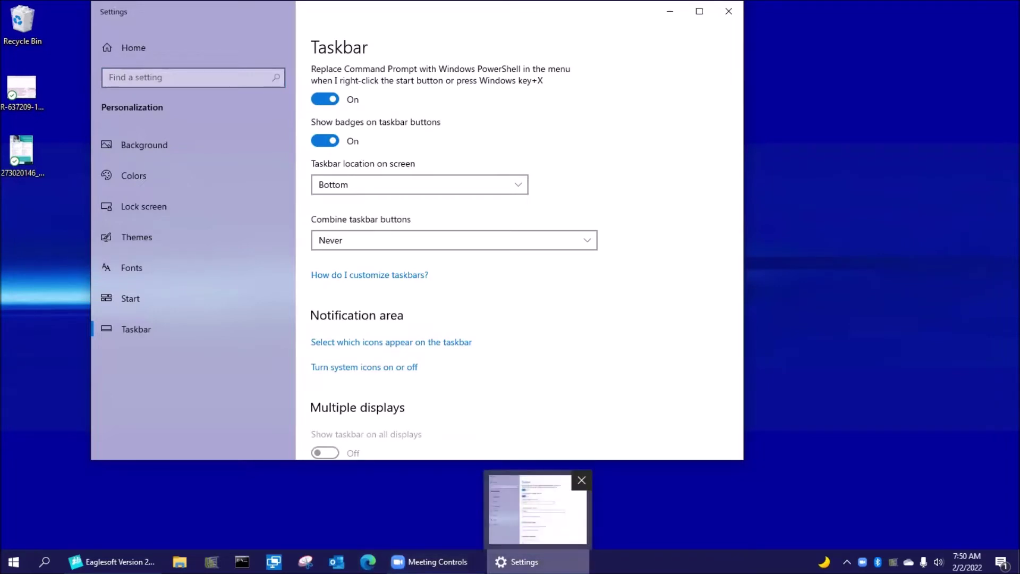
pyautogui.moveTo(537, 510)
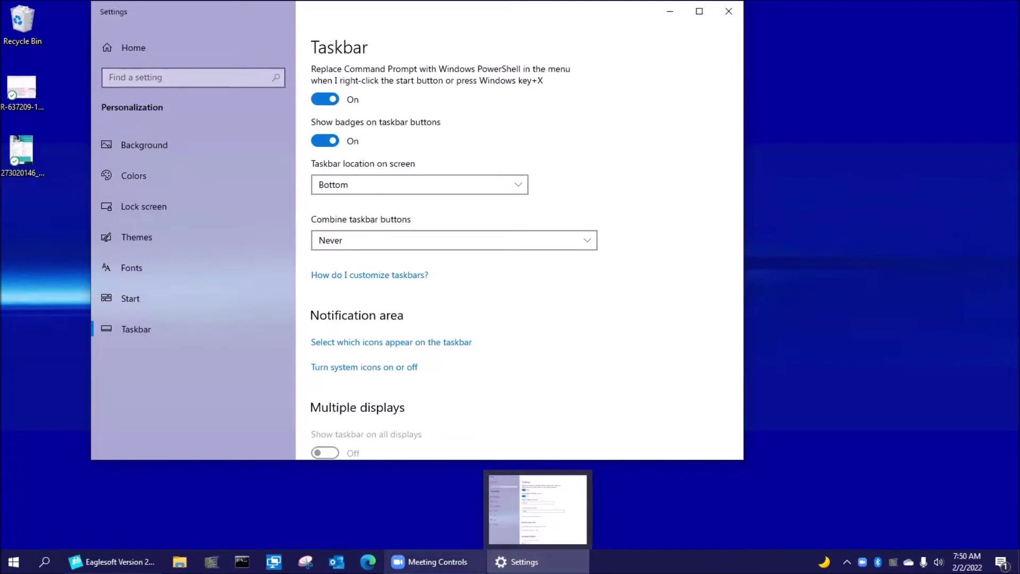
pyautogui.click(355, 234)
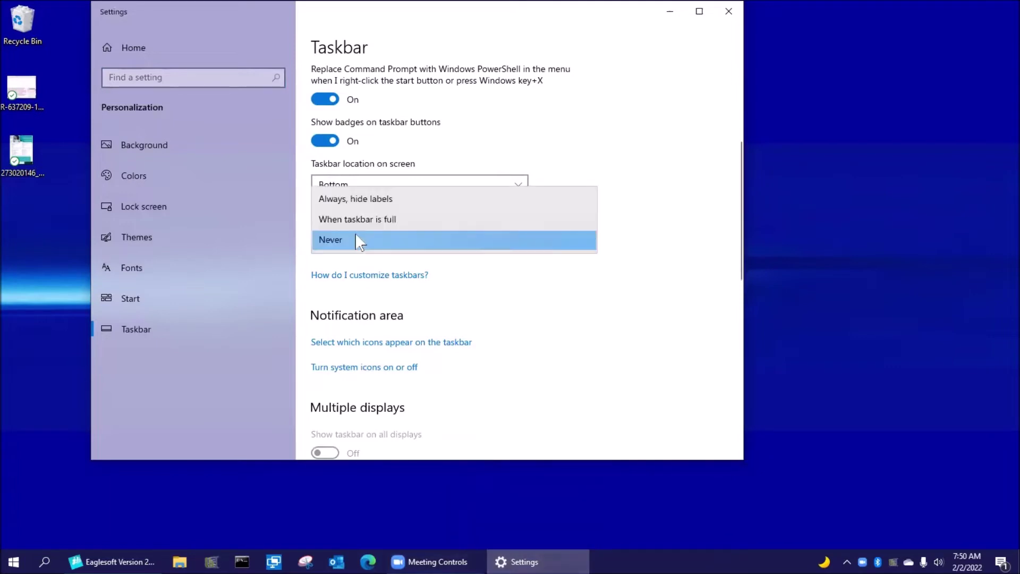
pyautogui.click(367, 200)
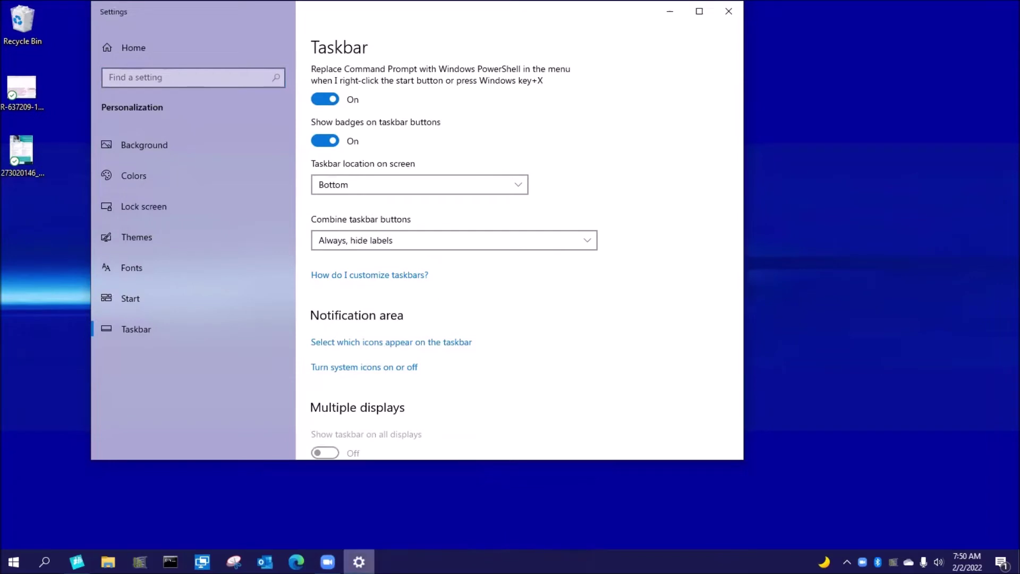
pyautogui.moveTo(359, 562)
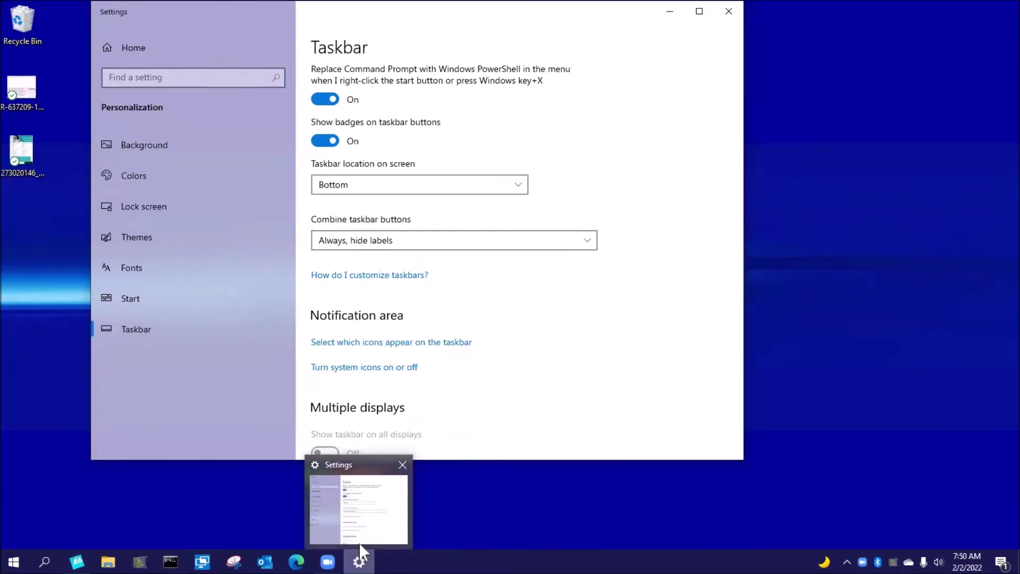
pyautogui.click(390, 246)
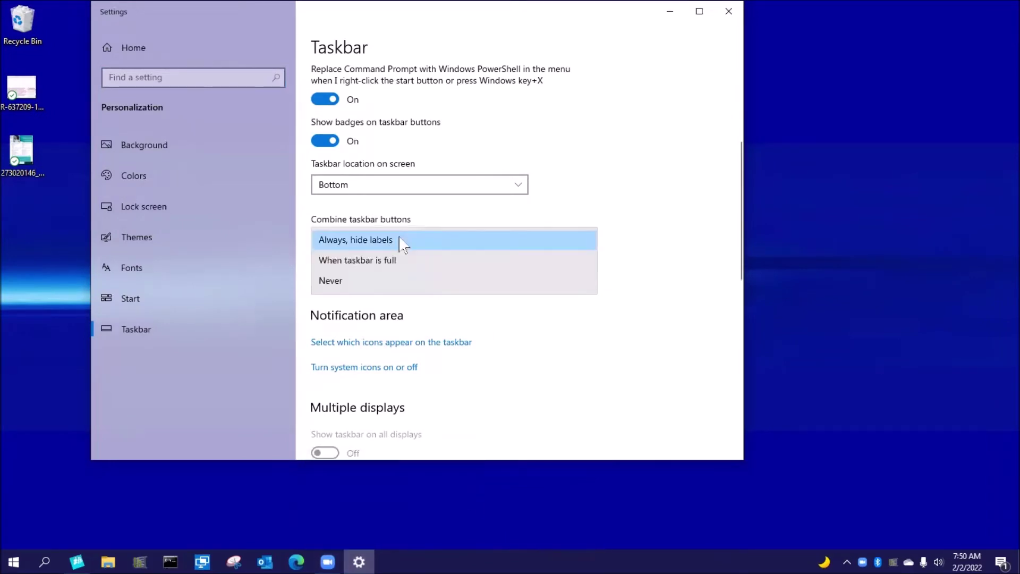
pyautogui.click(380, 283)
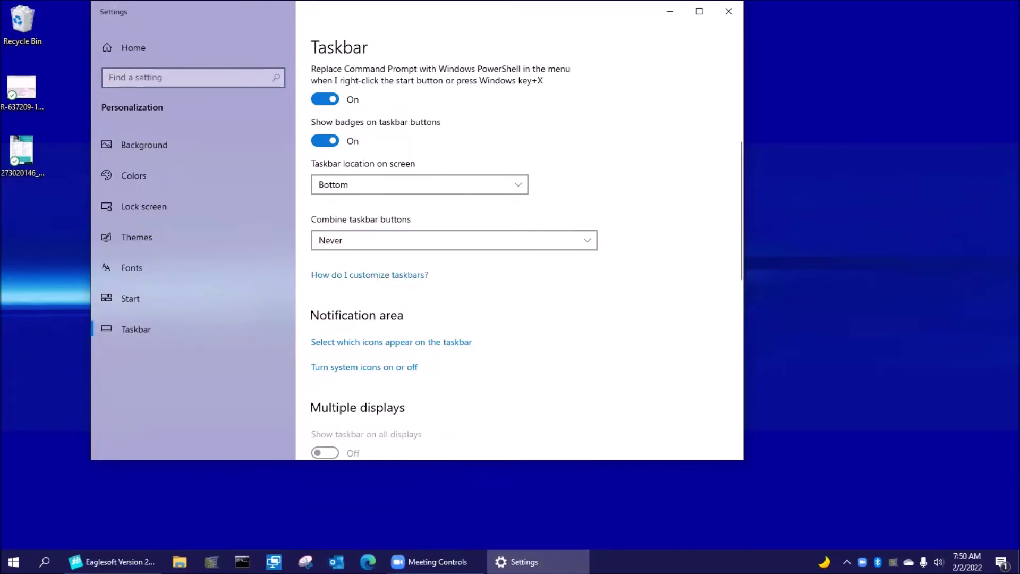
pyautogui.click(728, 11)
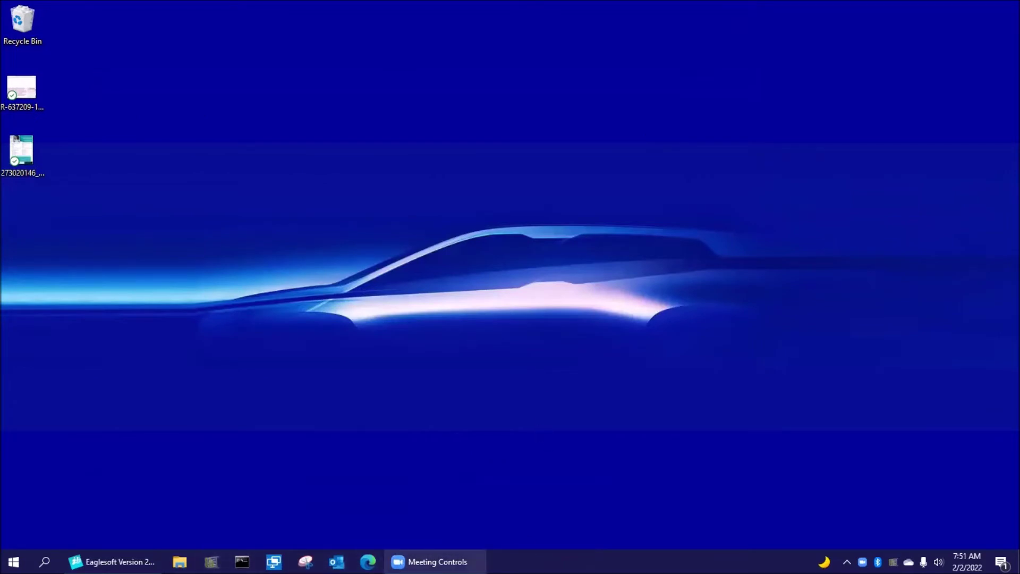
# Restore Eaglesoft and open the Schedule for Wednesday, February 02, 2022
pyautogui.moveTo(112, 562)
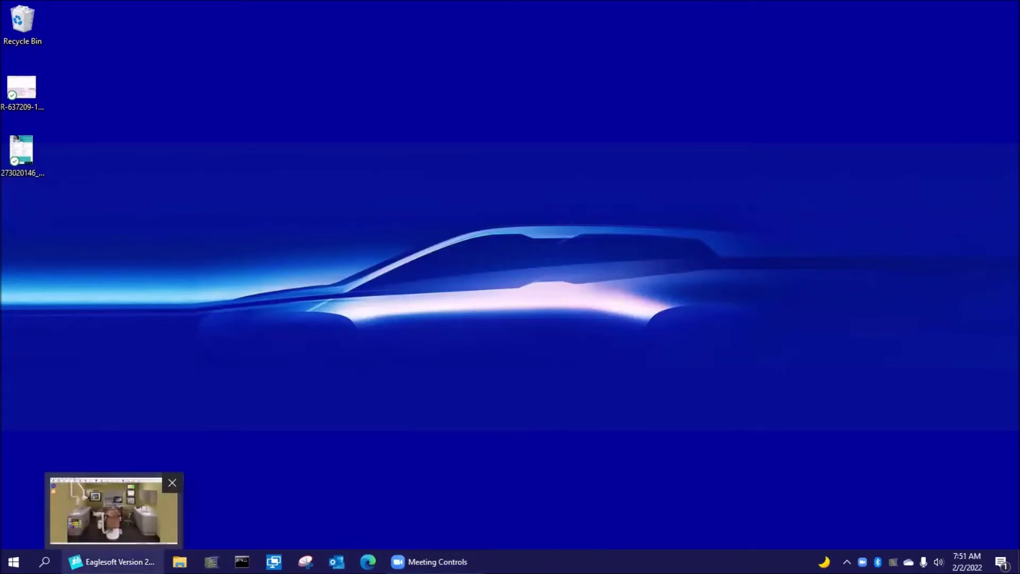
pyautogui.click(111, 562)
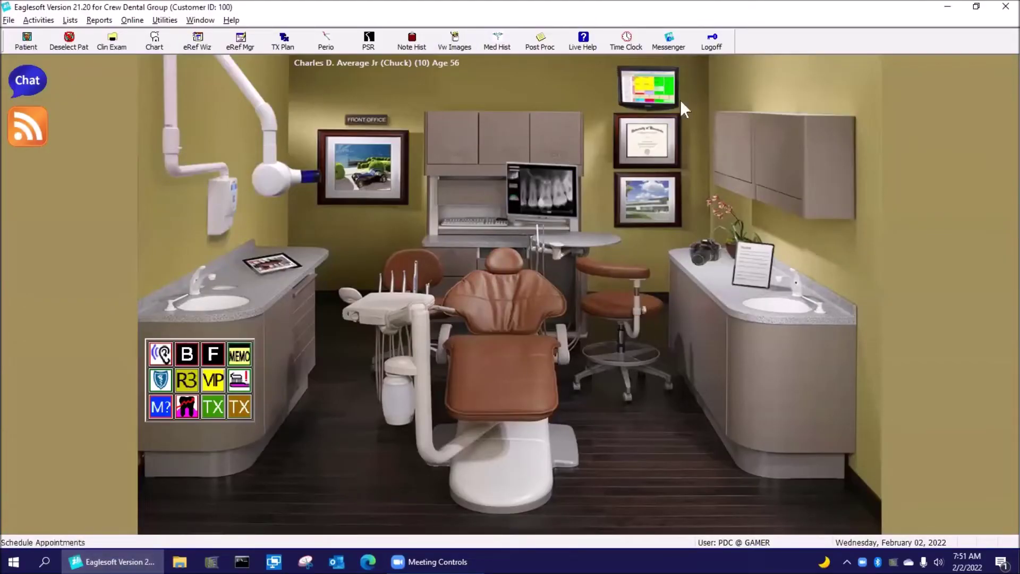
pyautogui.click(782, 249)
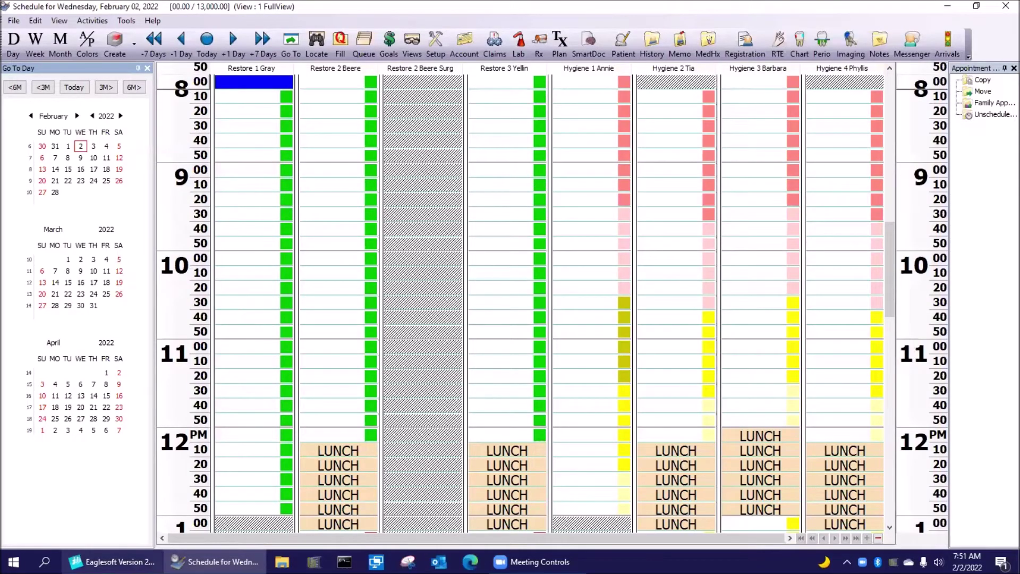
pyautogui.moveTo(112, 562)
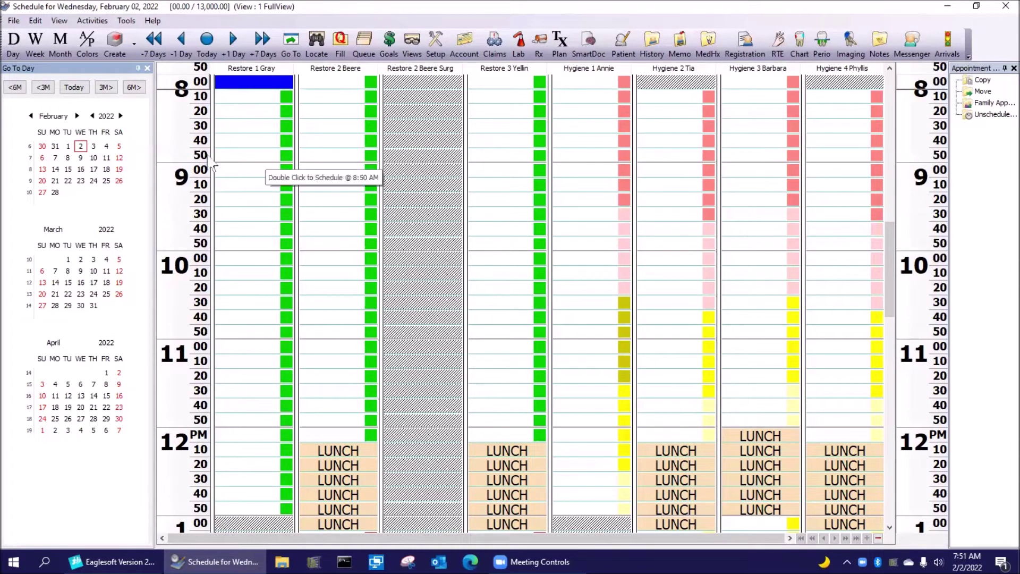
# Go to Friday, March 04, 2022 and open the chart for the 8:00 second-column patient
pyautogui.click(106, 260)
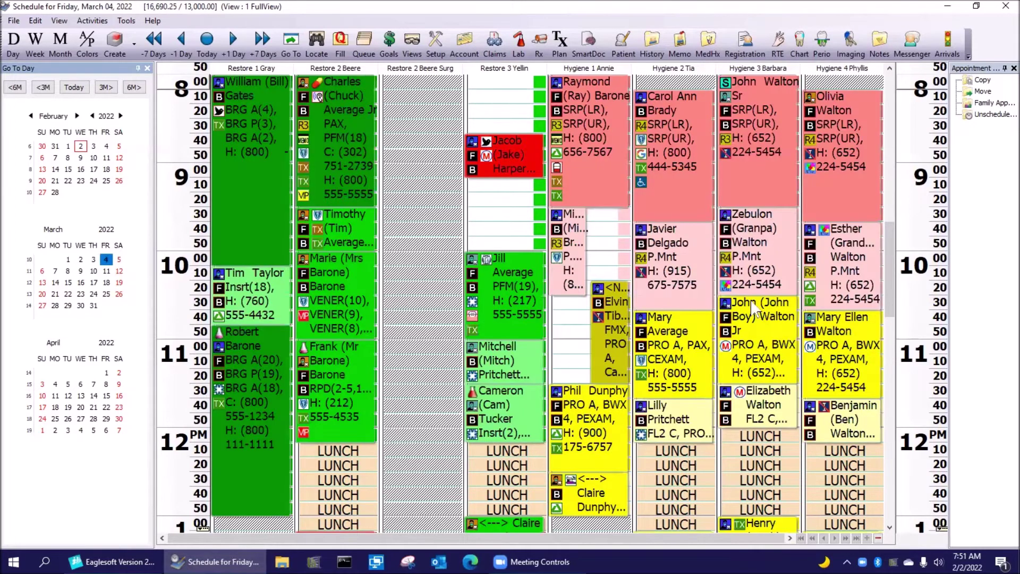
pyautogui.scroll(1, 367, 212)
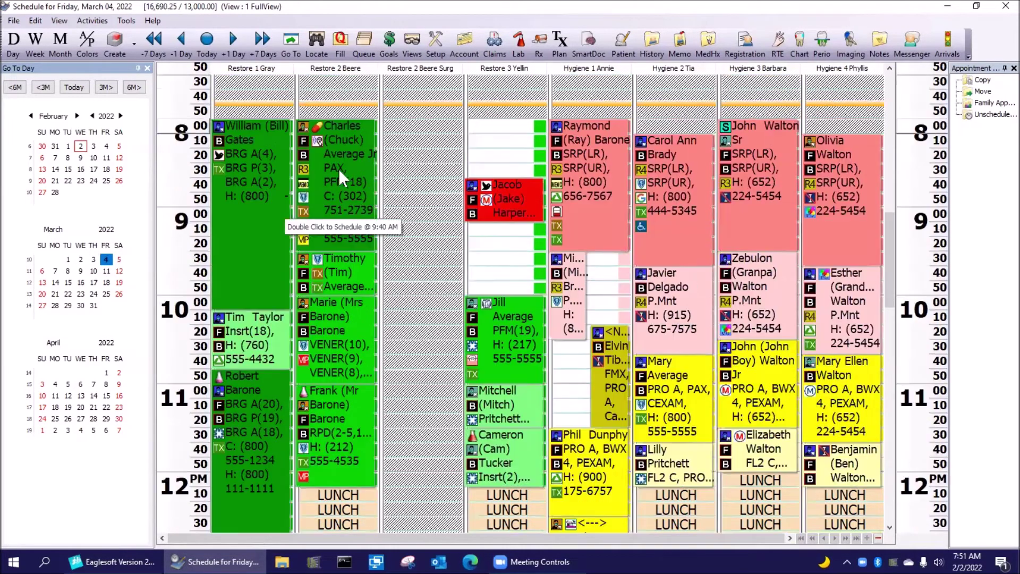
pyautogui.click(330, 186)
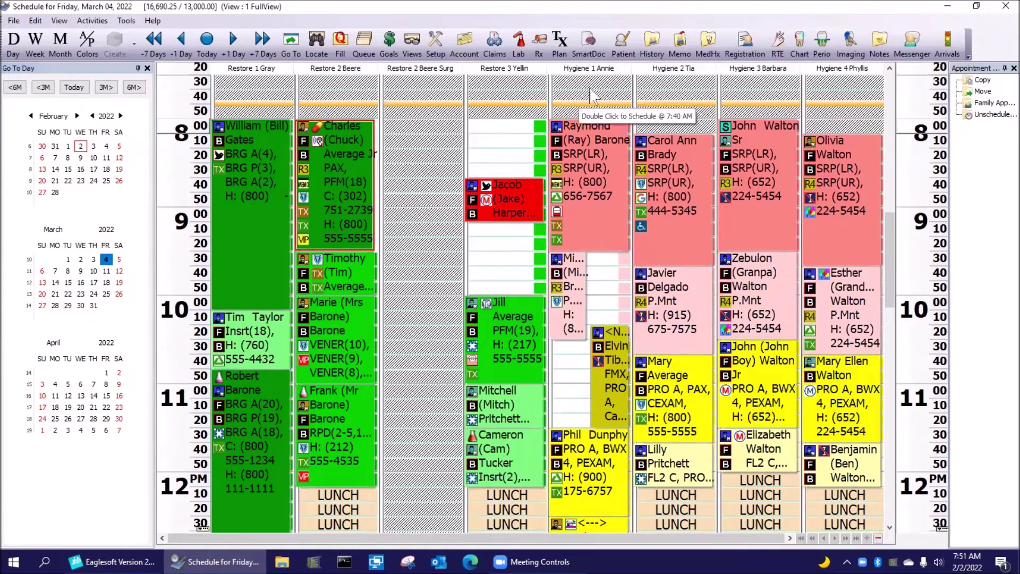
pyautogui.click(809, 48)
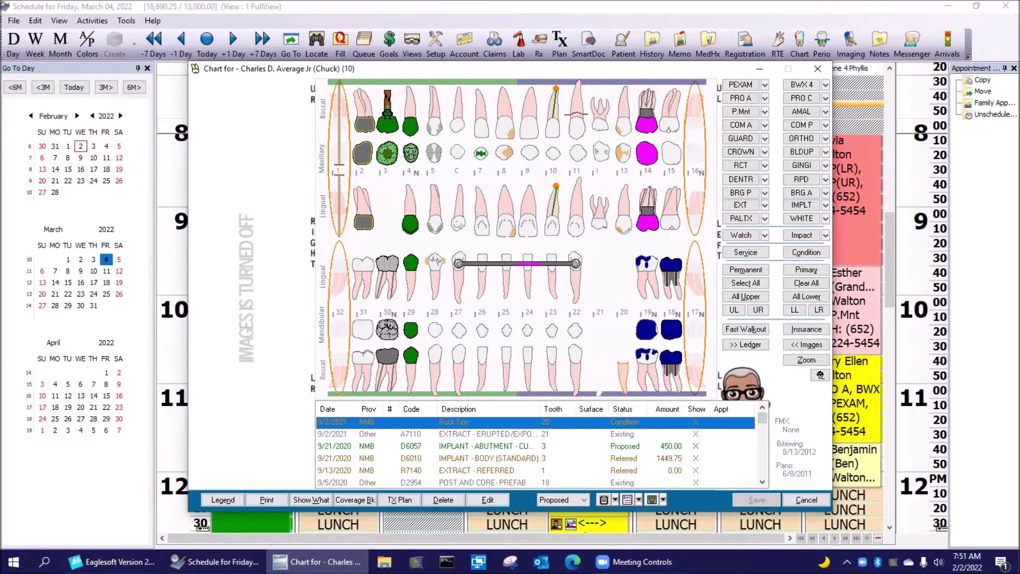
pyautogui.click(111, 562)
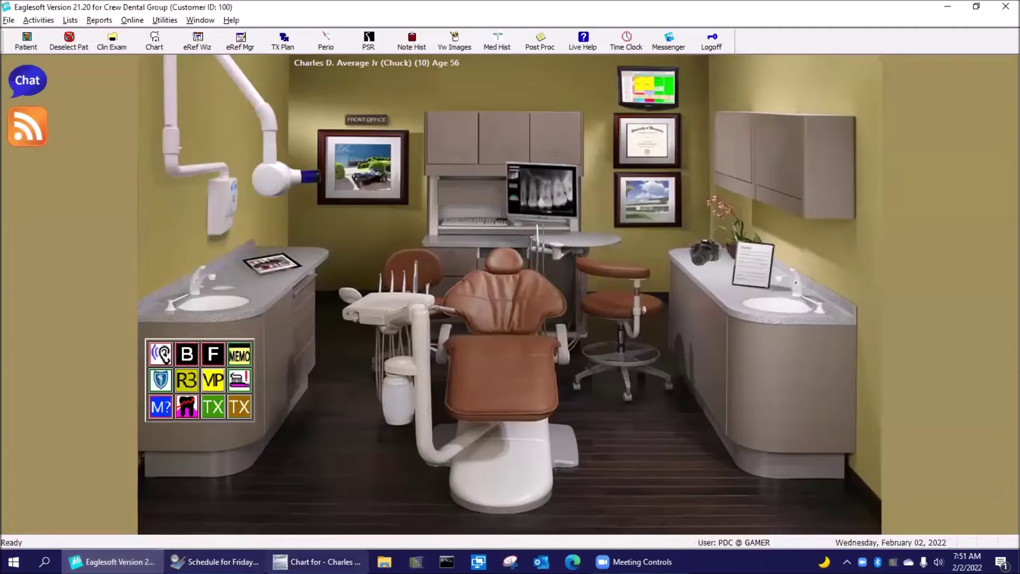
# Enter a proposed RCT on tooth C as D3310 anterior root canal, fee 480.00
pyautogui.click(317, 562)
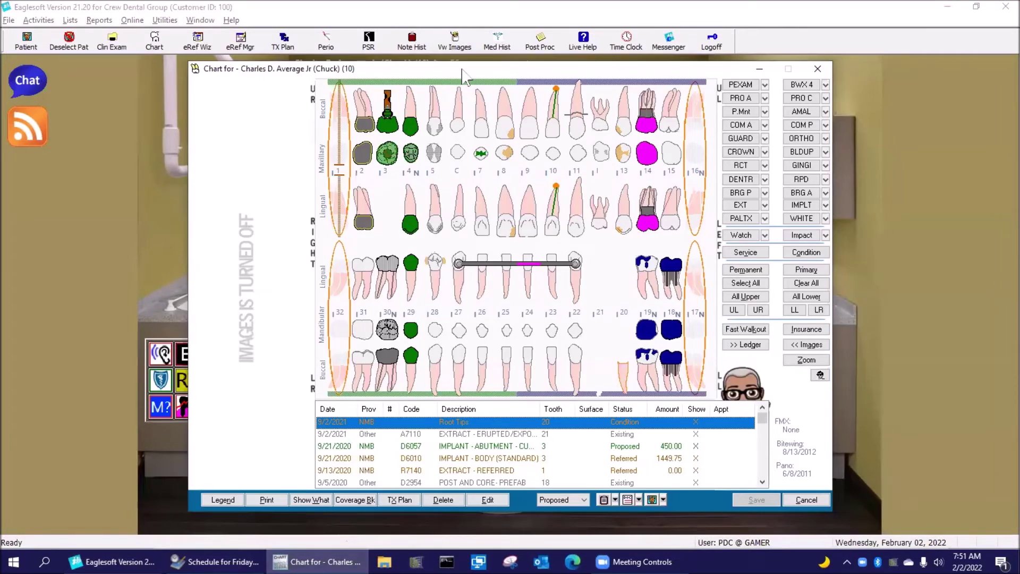
pyautogui.moveTo(462, 74); pyautogui.dragTo(577, 72)
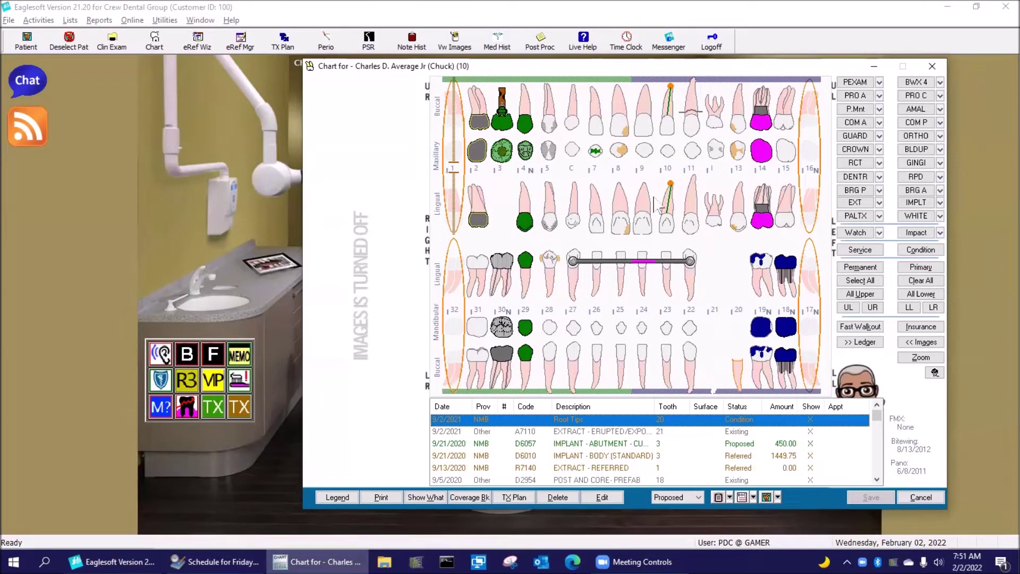
pyautogui.click(586, 162)
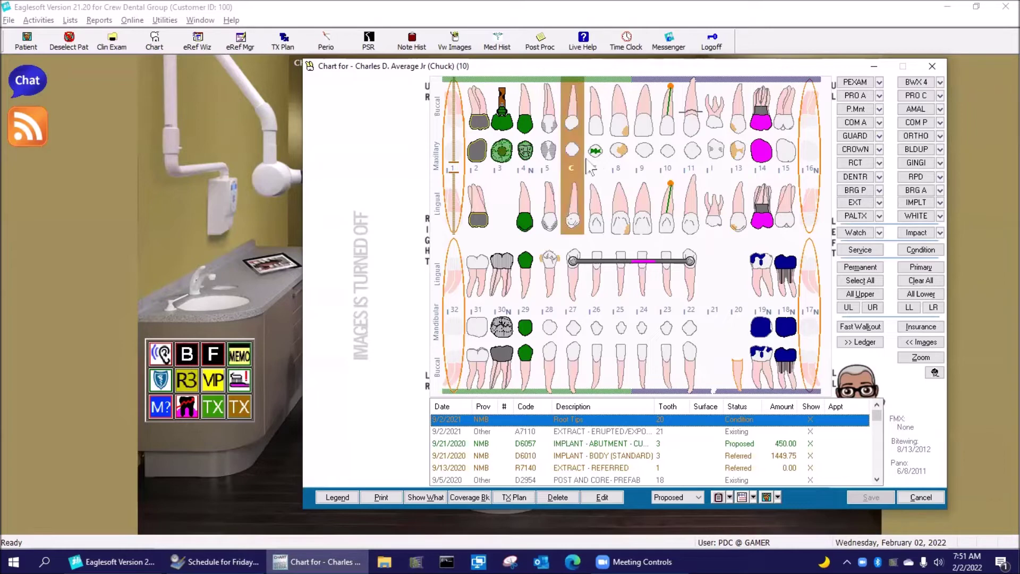
pyautogui.click(857, 165)
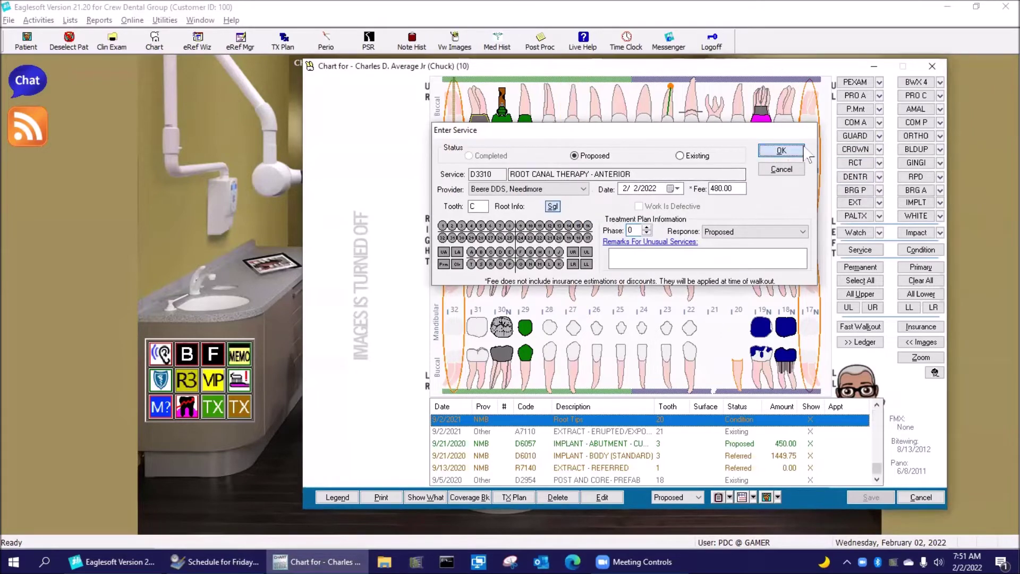
pyautogui.click(806, 152)
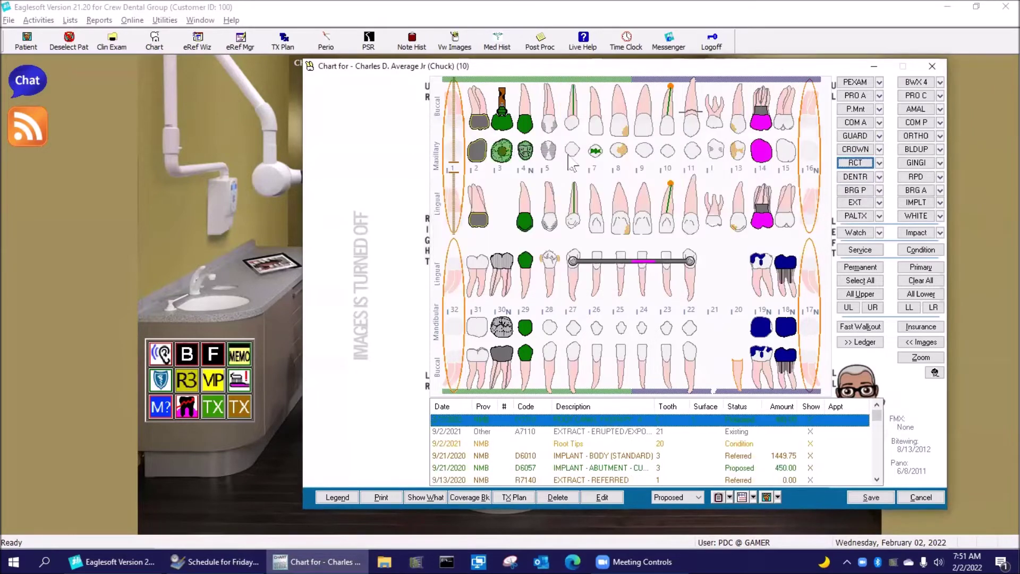
# Save the root canal entry, then open the chart for the 9:20 Restore 2 Beere appointment
pyautogui.click(883, 499)
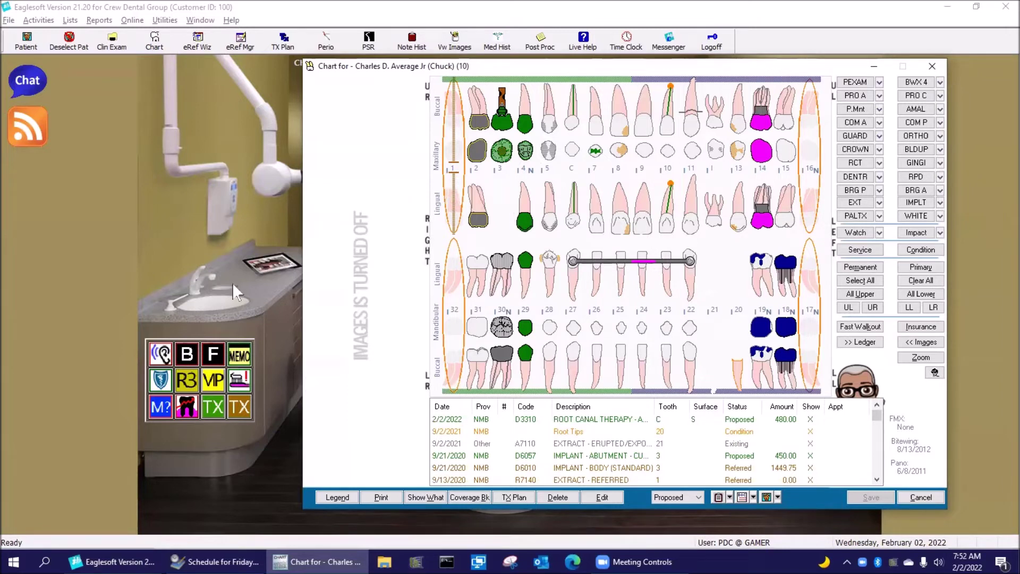
pyautogui.click(218, 562)
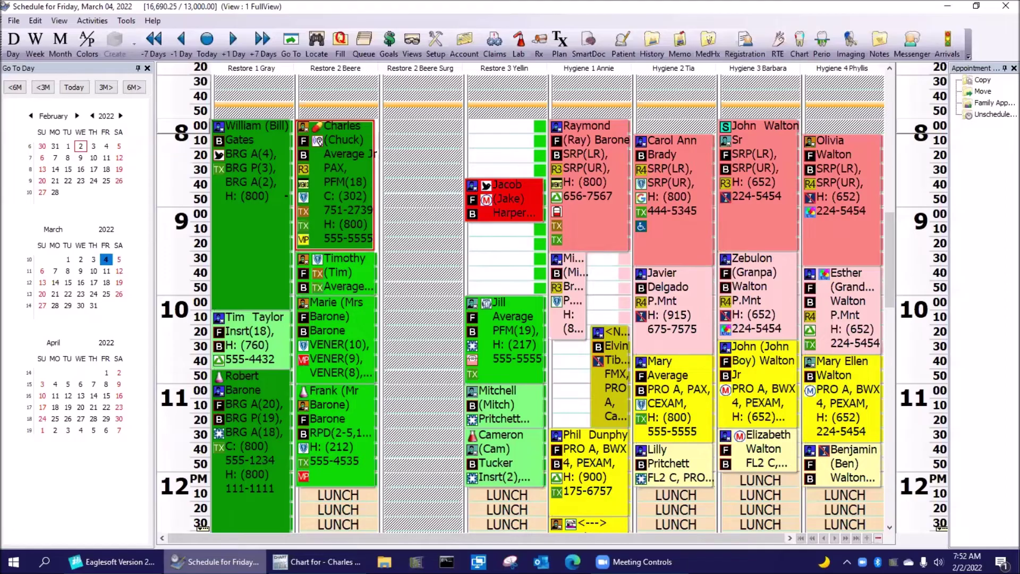
pyautogui.click(351, 269)
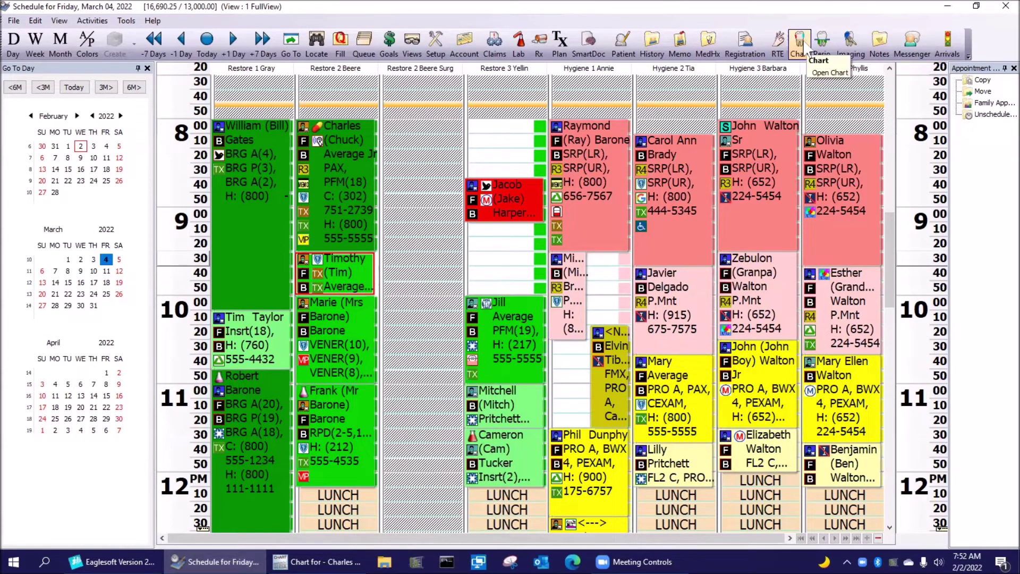
pyautogui.click(800, 45)
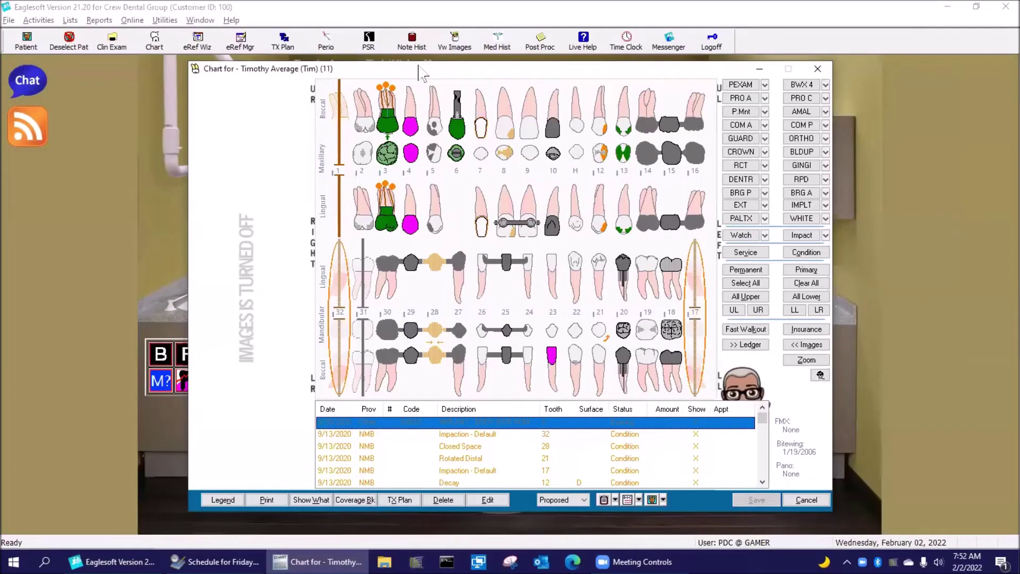
# Move the chart aside, check this patient's empty Note Hist, and return to the schedule
pyautogui.moveTo(421, 71); pyautogui.dragTo(509, 79)
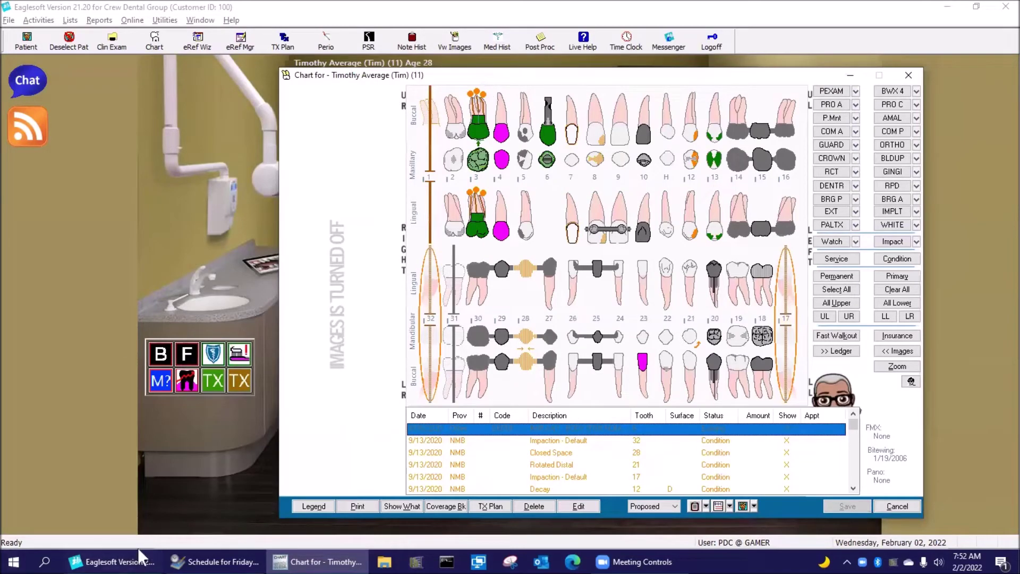
pyautogui.moveTo(111, 562)
pyautogui.click(694, 505)
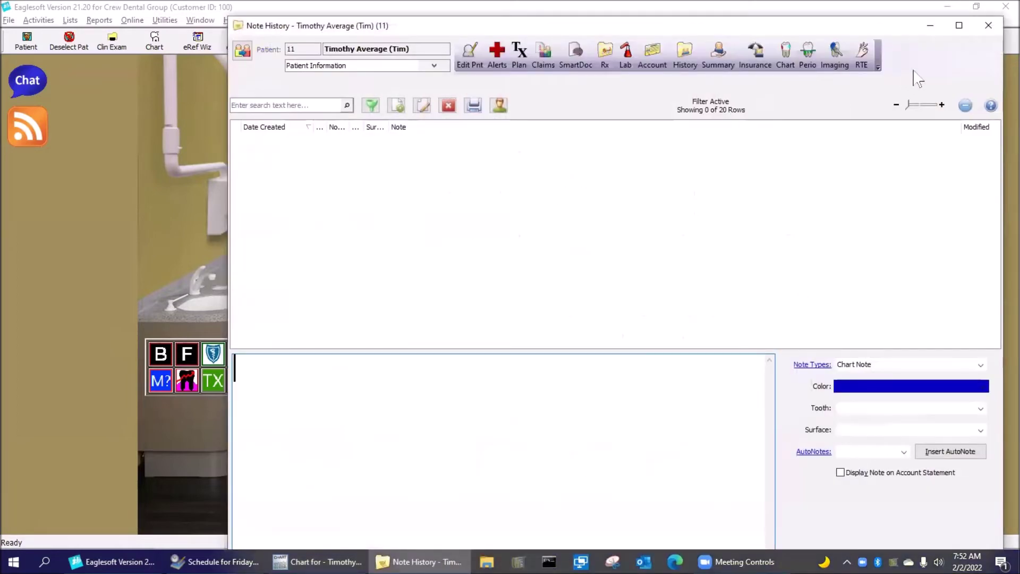
pyautogui.click(988, 25)
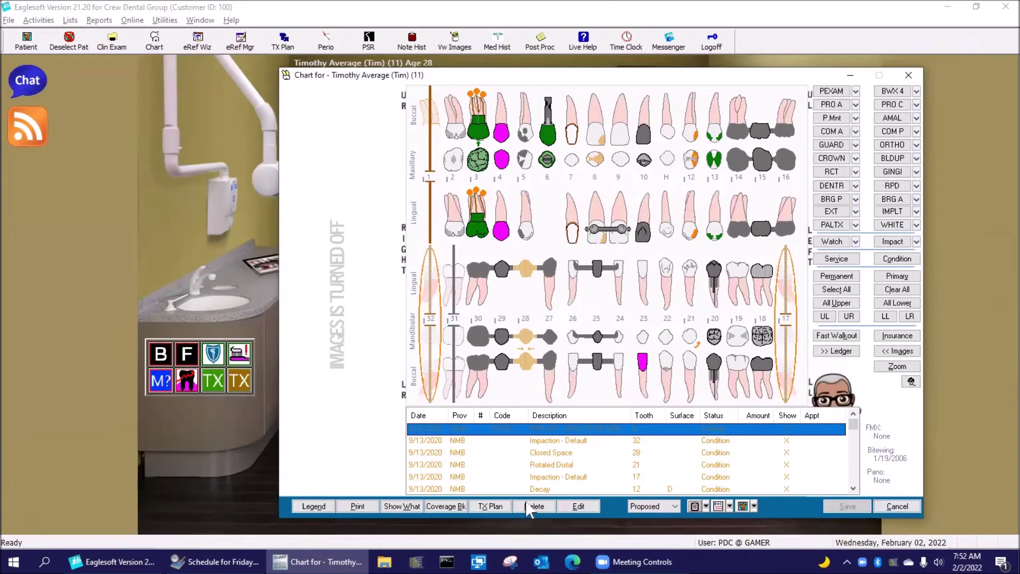
pyautogui.click(215, 562)
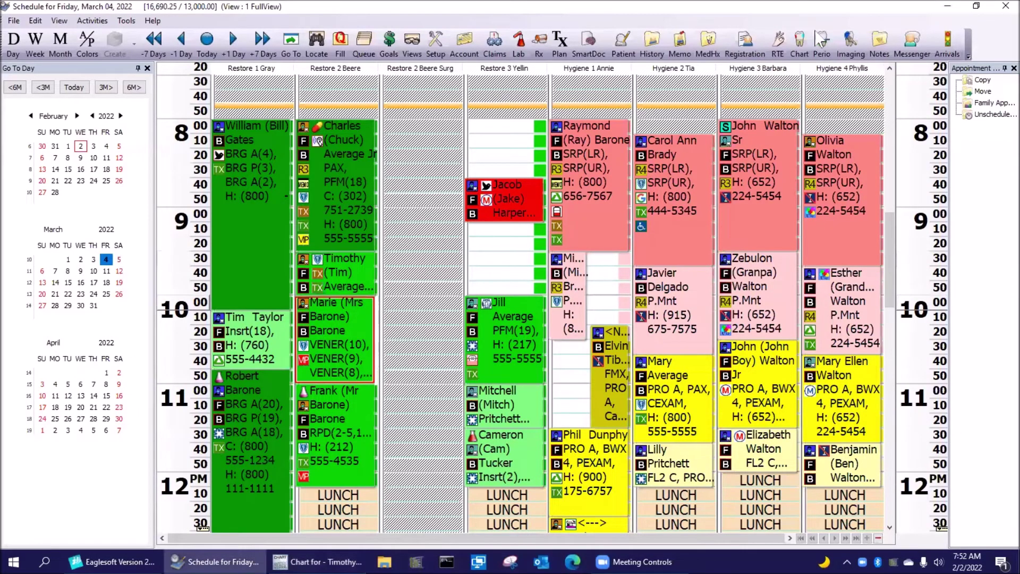
# Open the 10:00 Restore 2 Beere patient's chart, then go back to the schedule
pyautogui.click(803, 46)
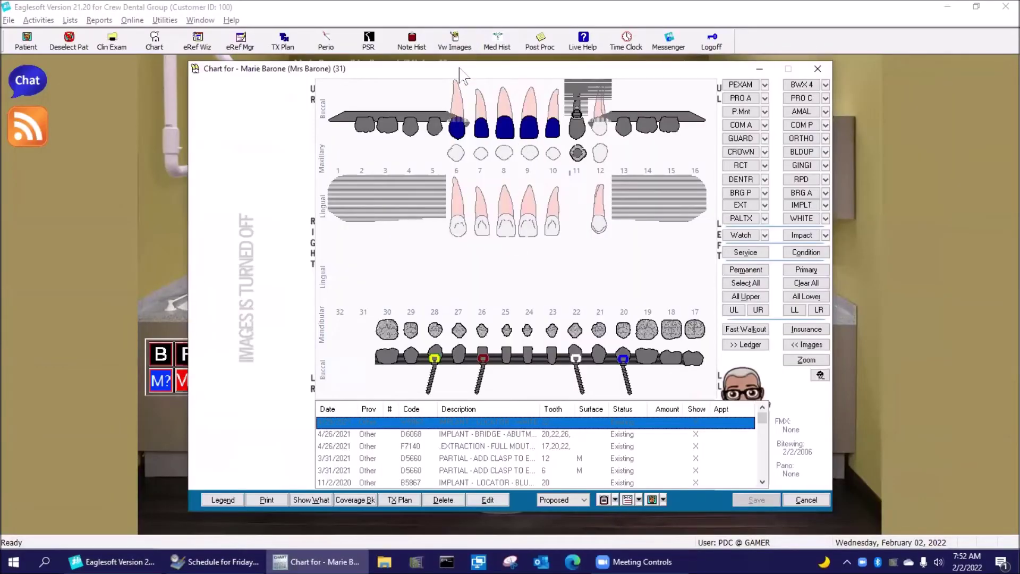
pyautogui.moveTo(463, 75); pyautogui.dragTo(593, 70)
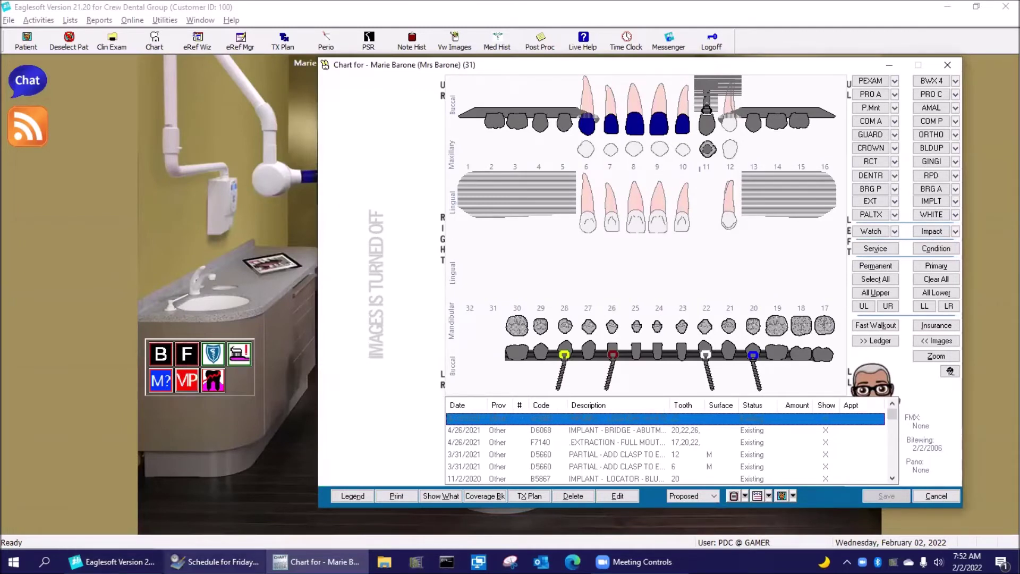
pyautogui.click(215, 562)
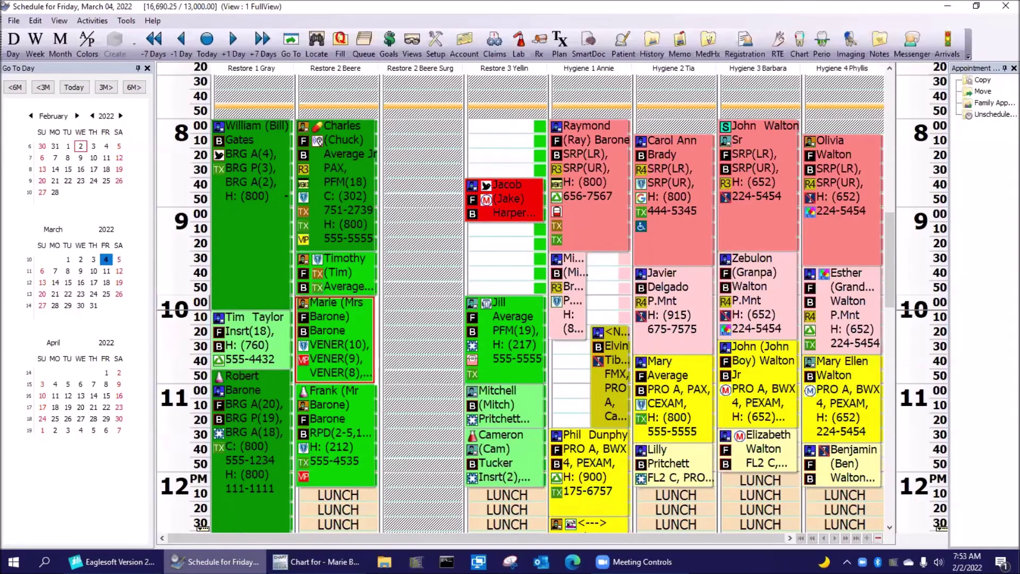
# Open the 11:00 Restore 2 Beere patient's chart, then close it
pyautogui.click(316, 401)
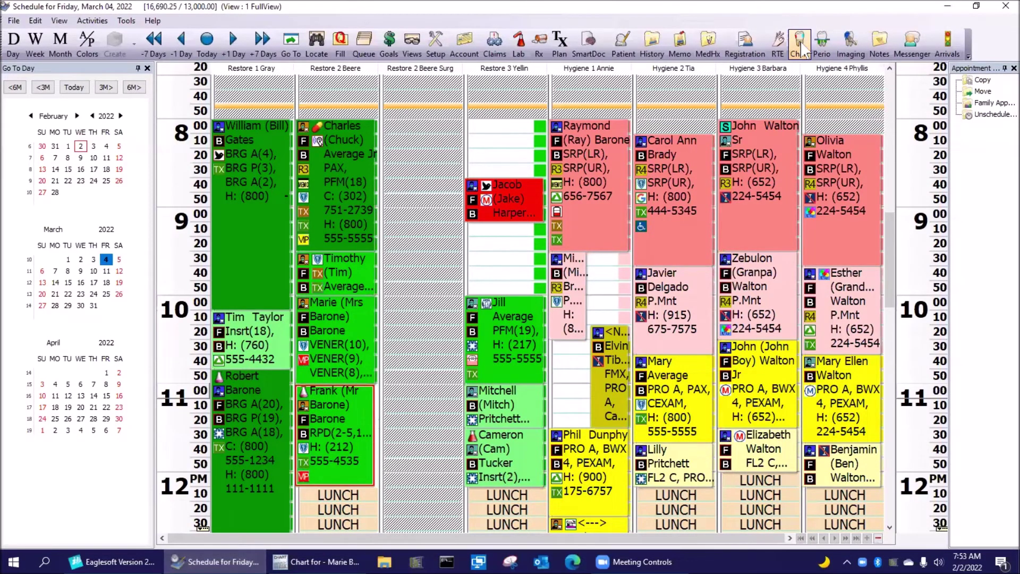
pyautogui.click(805, 47)
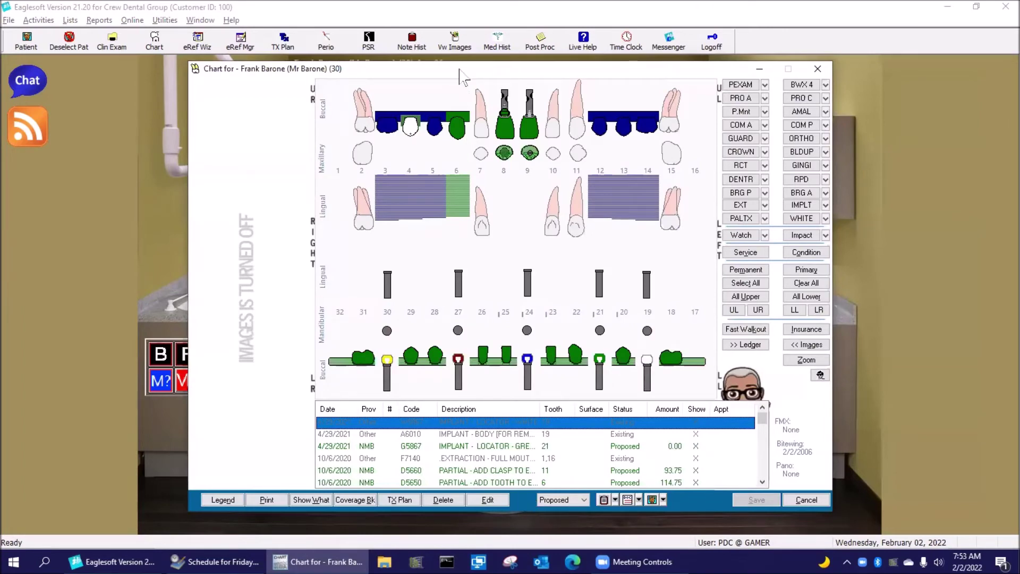
pyautogui.moveTo(461, 70); pyautogui.dragTo(553, 64)
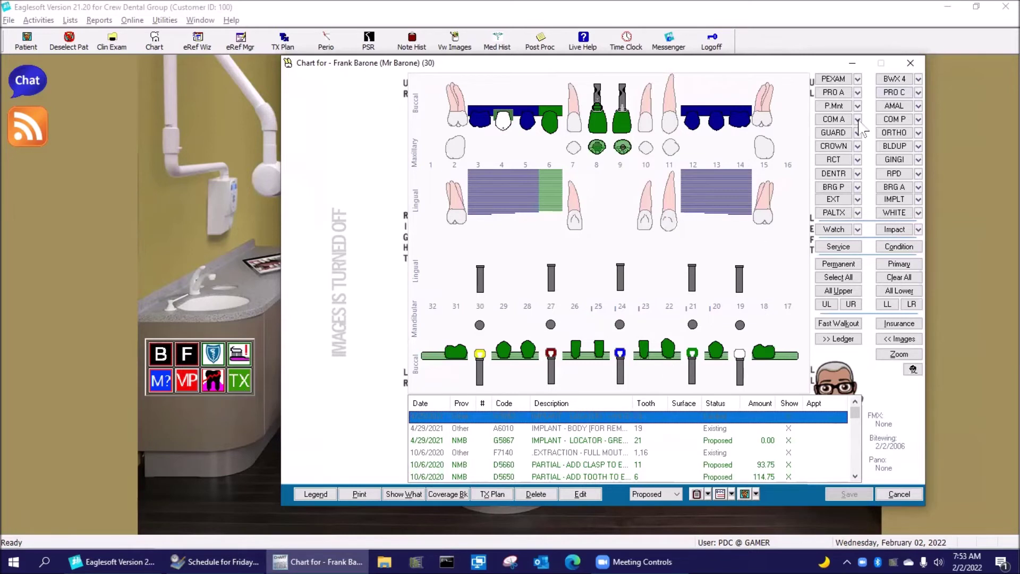
pyautogui.click(910, 63)
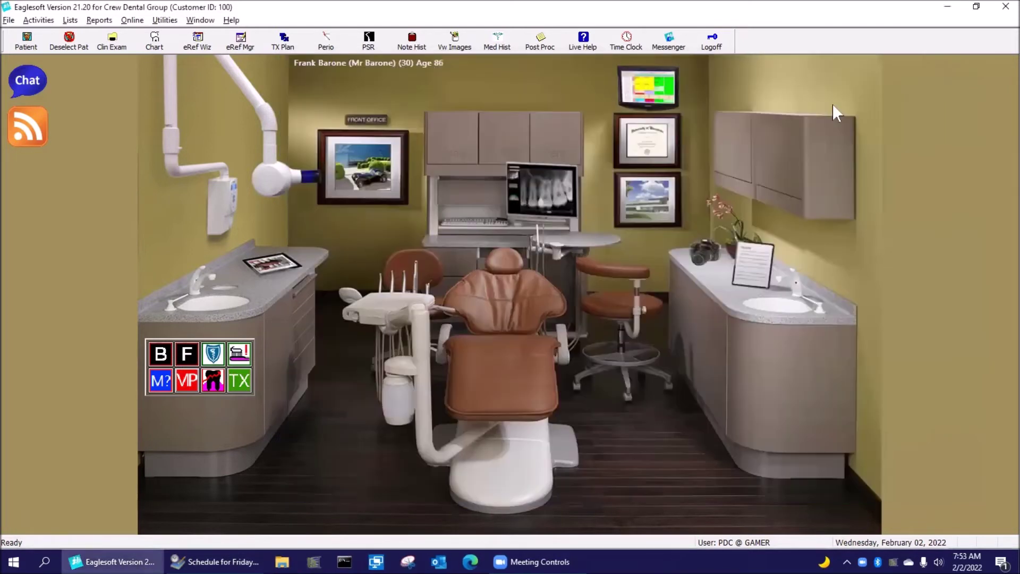
# Open the 8:00 Restore 1 Gray patient's chart and move it to the right
pyautogui.click(215, 562)
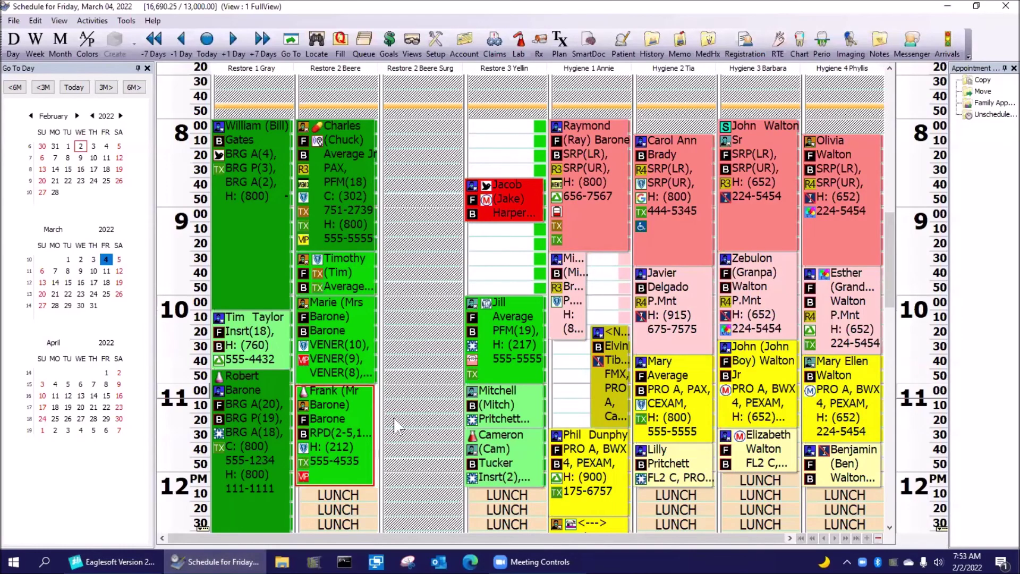
pyautogui.click(235, 190)
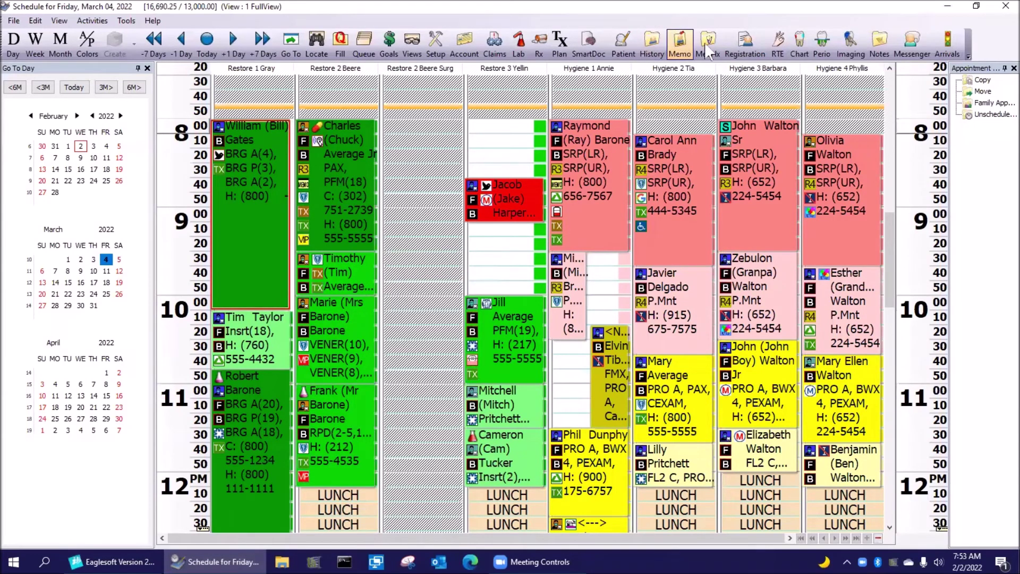
pyautogui.click(820, 43)
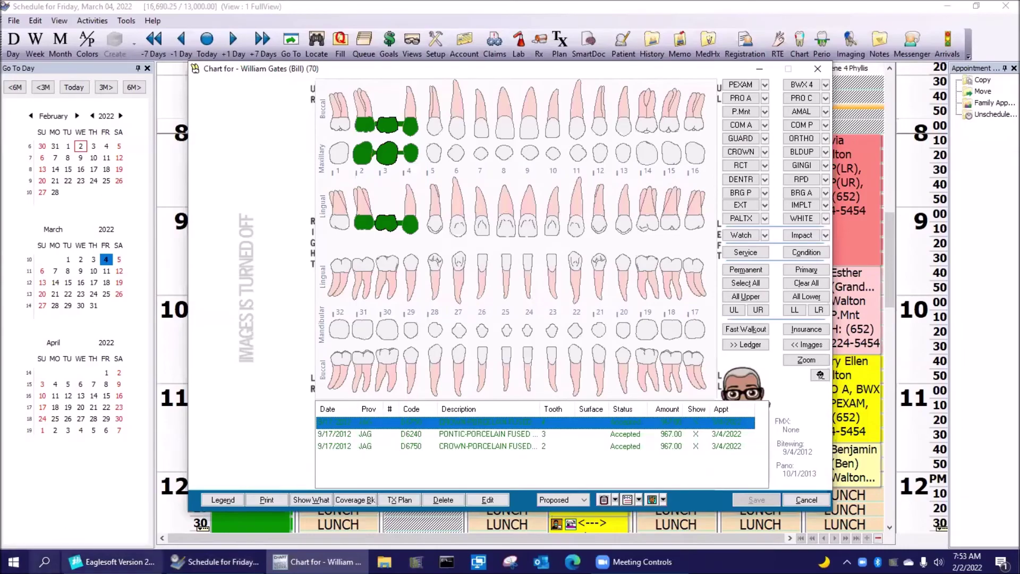
pyautogui.click(111, 561)
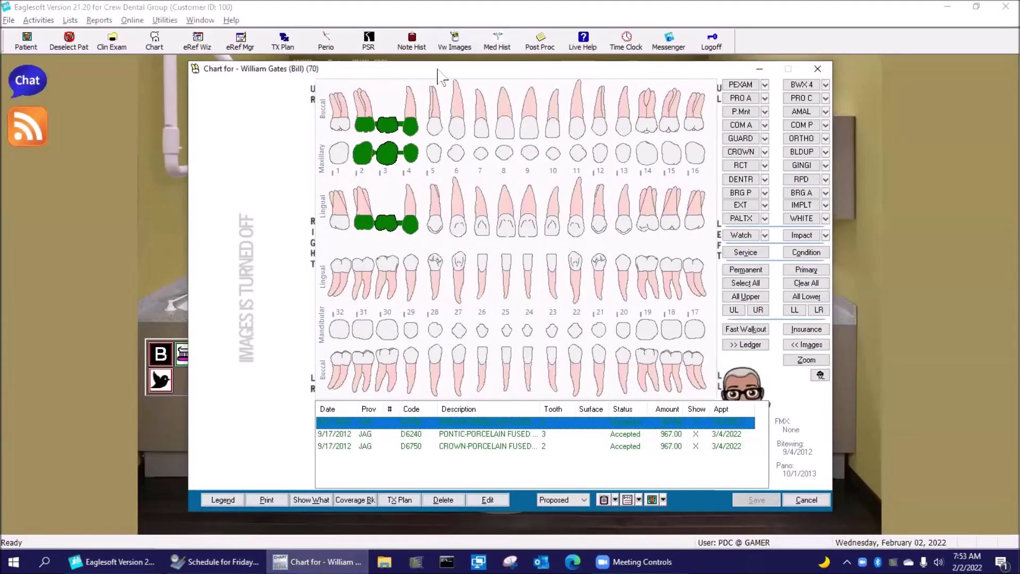
pyautogui.moveTo(439, 70); pyautogui.dragTo(520, 73)
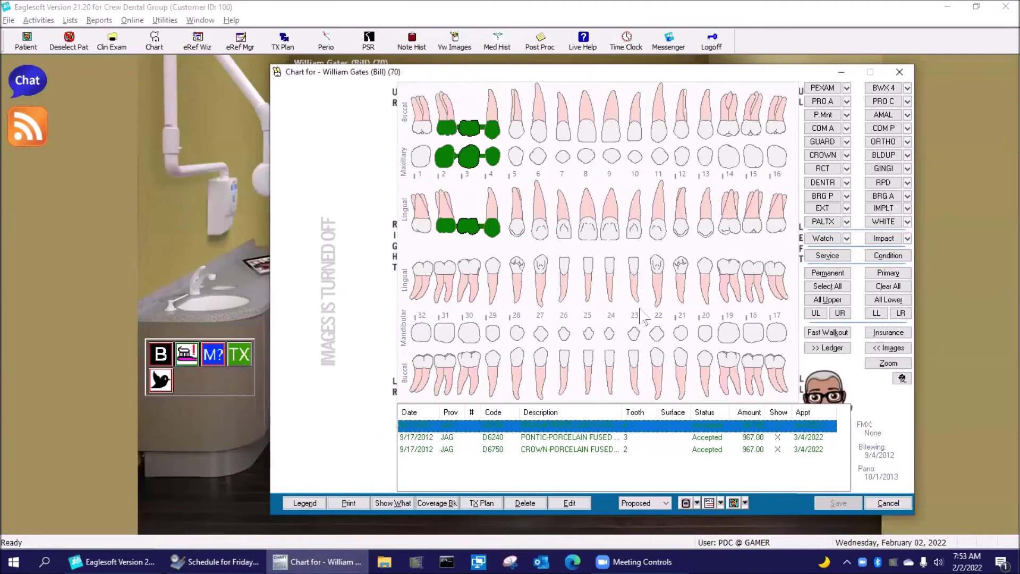
# Open the 10:00 Restore 1 Gray patient's chart, then return to the schedule and press Chart again
pyautogui.click(216, 562)
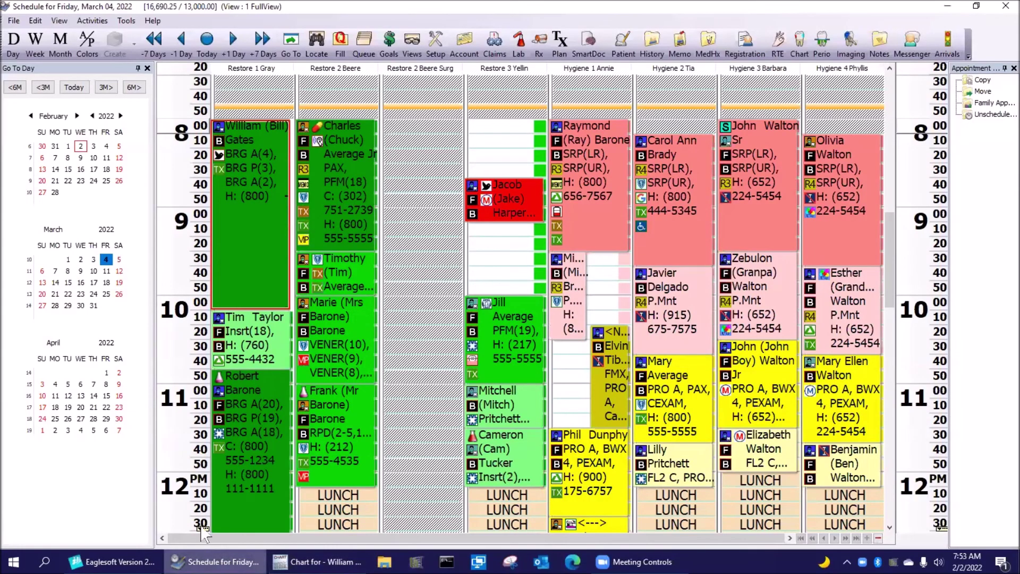
pyautogui.click(245, 345)
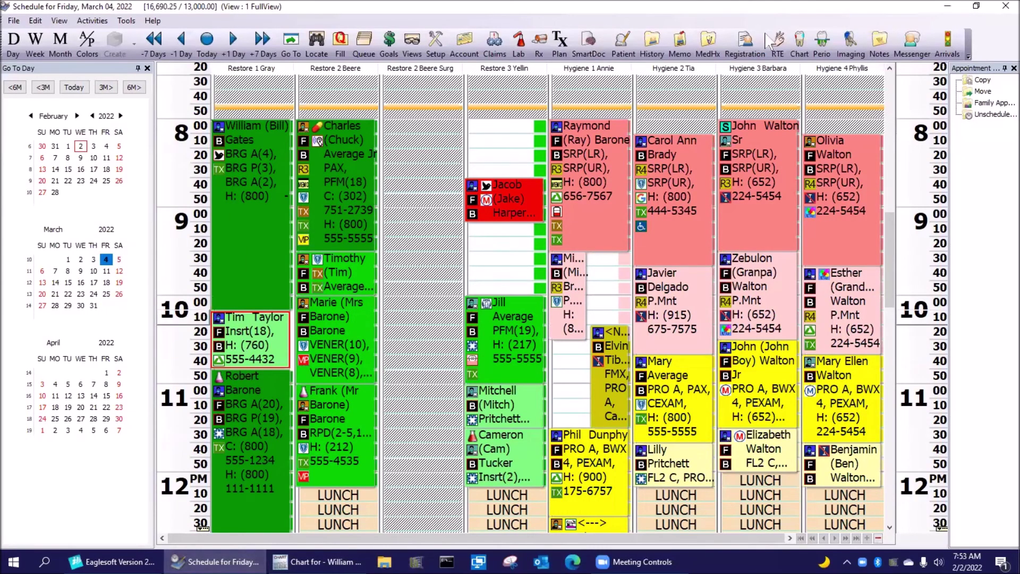
pyautogui.click(800, 40)
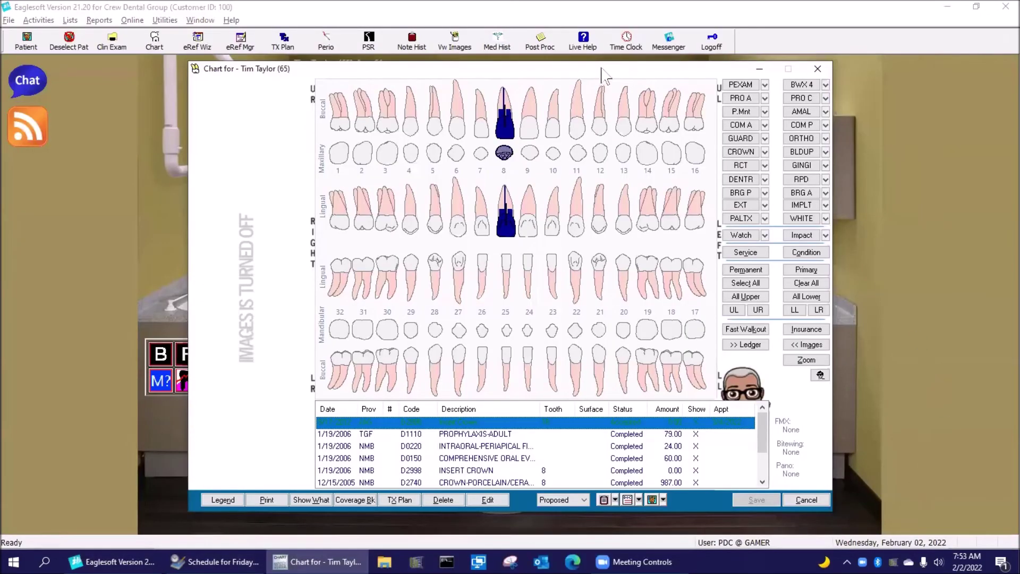
pyautogui.moveTo(602, 74); pyautogui.dragTo(674, 76)
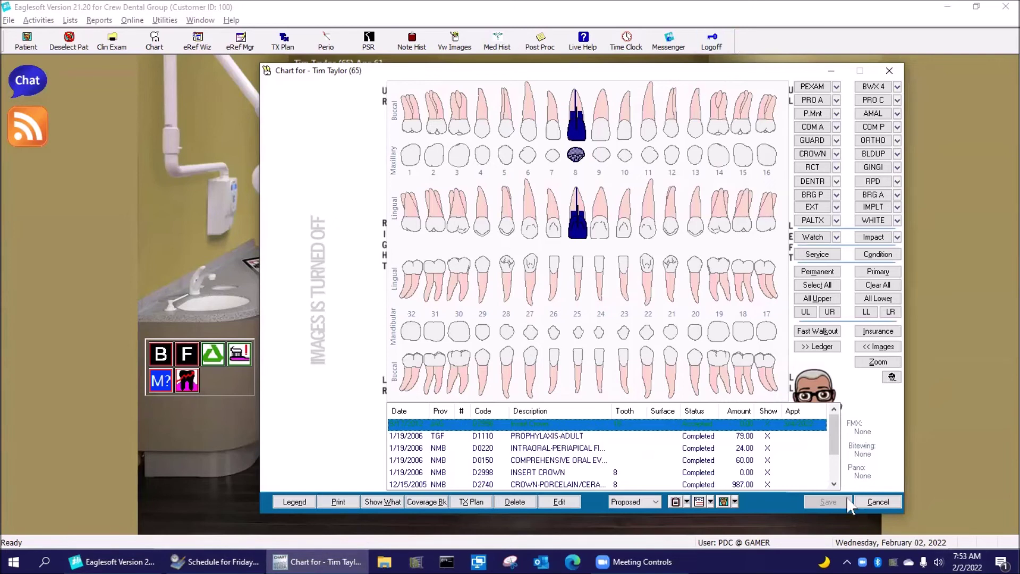
pyautogui.click(175, 562)
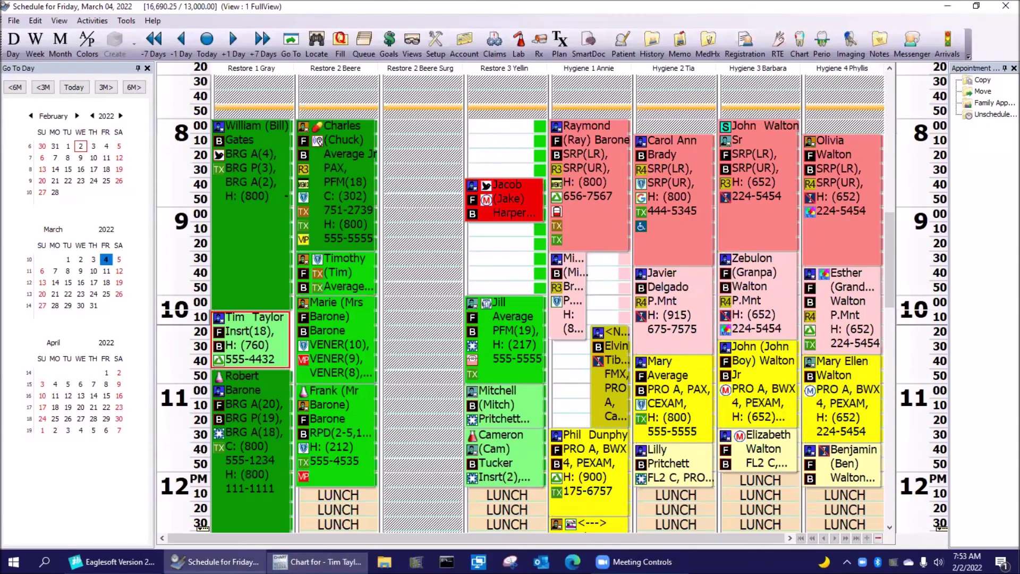
pyautogui.click(800, 43)
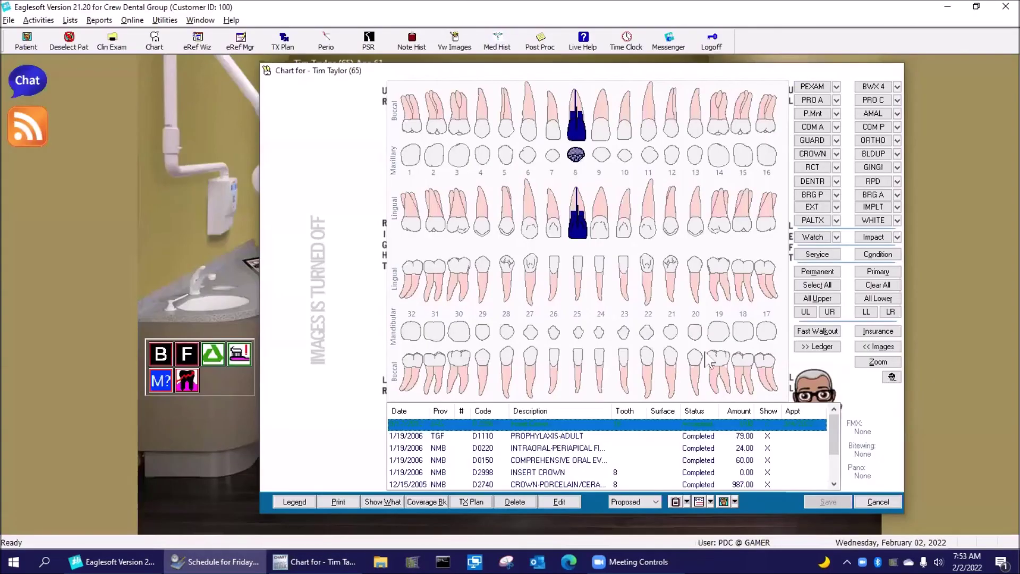